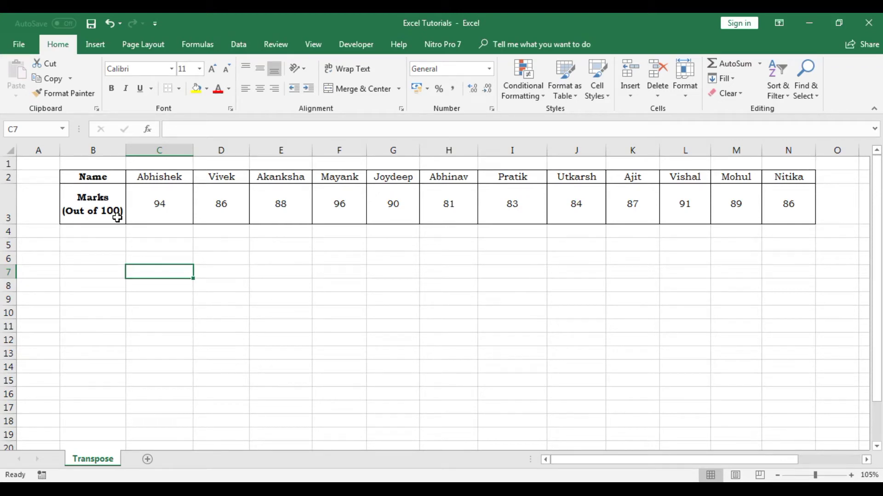
# Copy the horizontal marks table B2:N3
pyautogui.moveTo(102, 178)
pyautogui.mouseDown()
pyautogui.moveTo(235, 208)
pyautogui.moveTo(791, 217)
pyautogui.mouseUp()
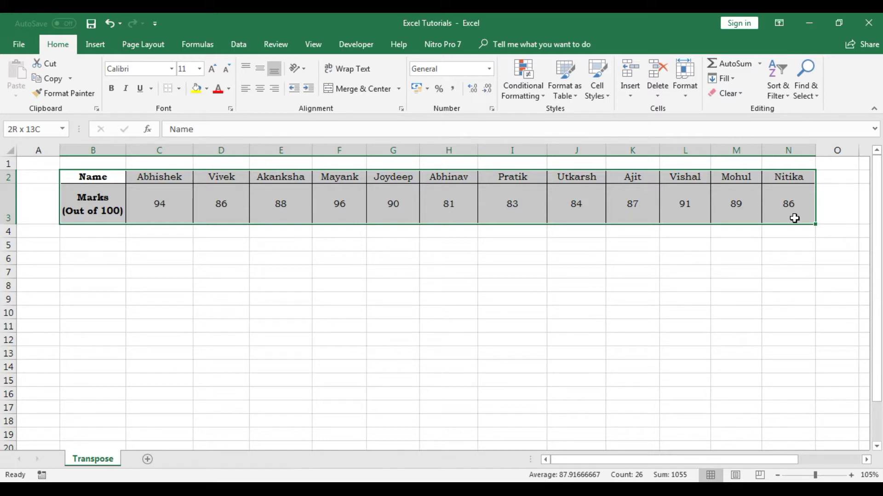
pyautogui.rightClick(795, 218)
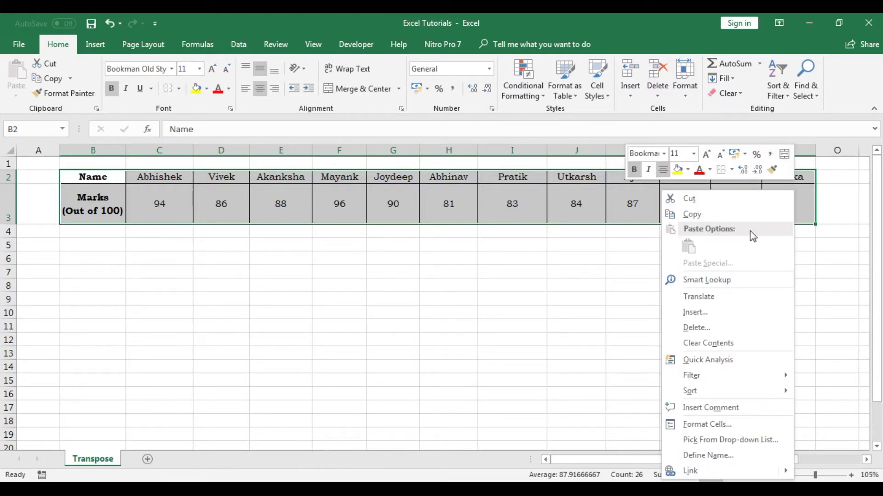
pyautogui.click(696, 214)
# Paste the table into B5 with Paste Special Transpose, then clear the copy marquee
pyautogui.click(79, 247)
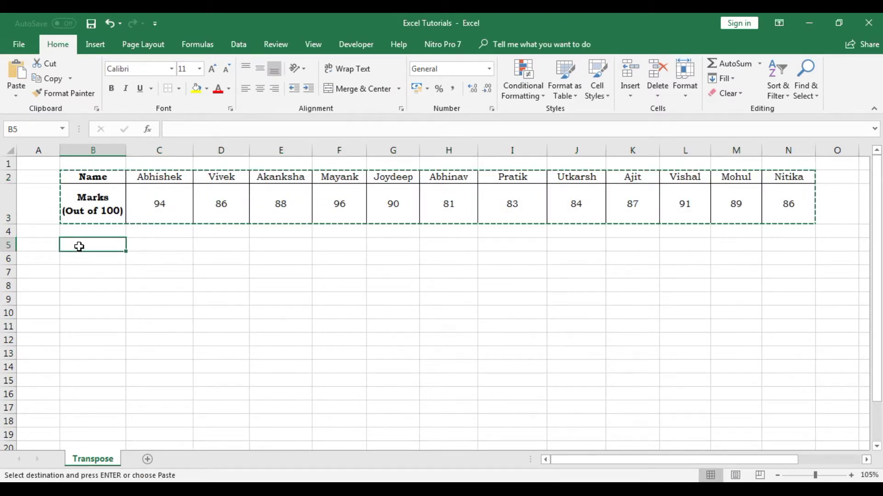
pyautogui.rightClick(79, 247)
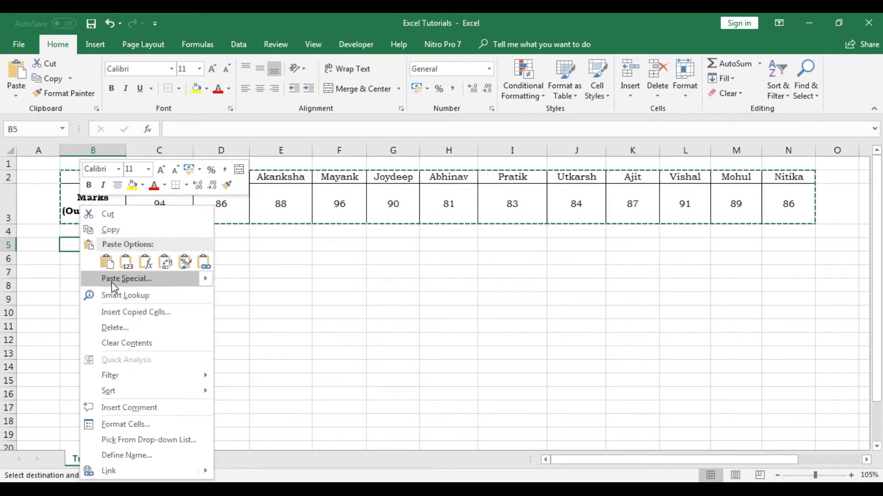
pyautogui.click(111, 284)
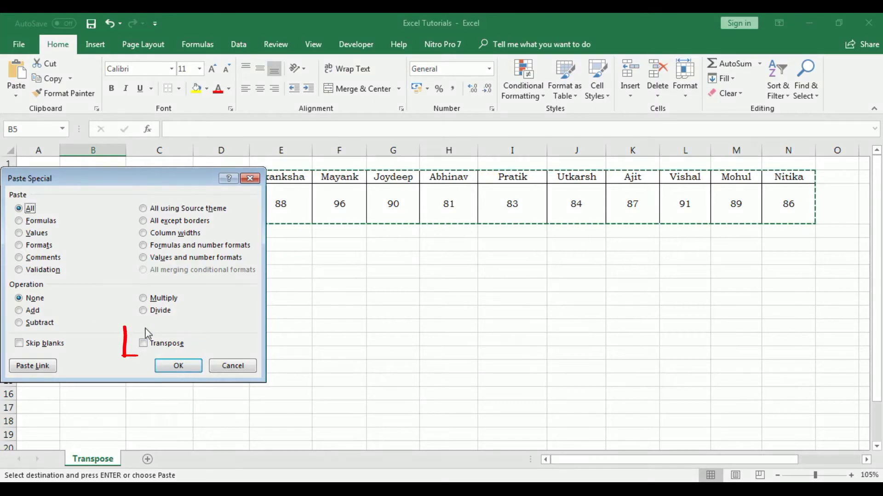
pyautogui.click(144, 344)
pyautogui.click(178, 366)
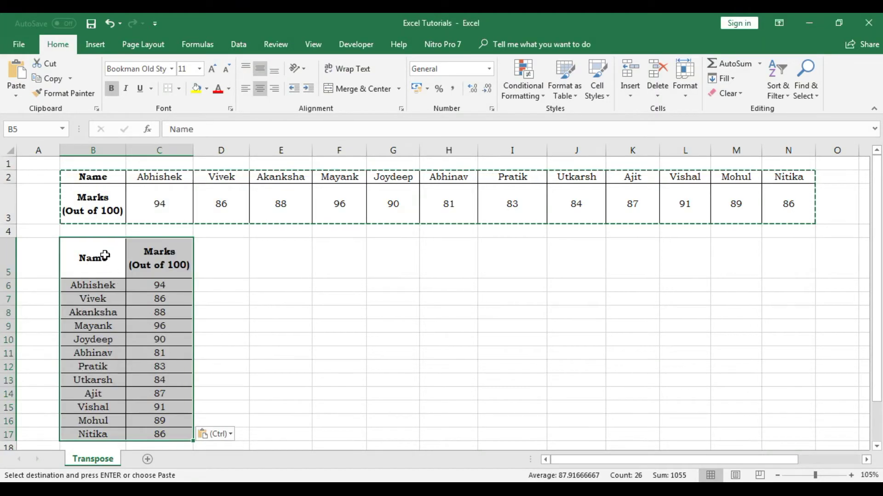
pyautogui.press('Escape')
pyautogui.moveTo(107, 178); pyautogui.dragTo(789, 198)
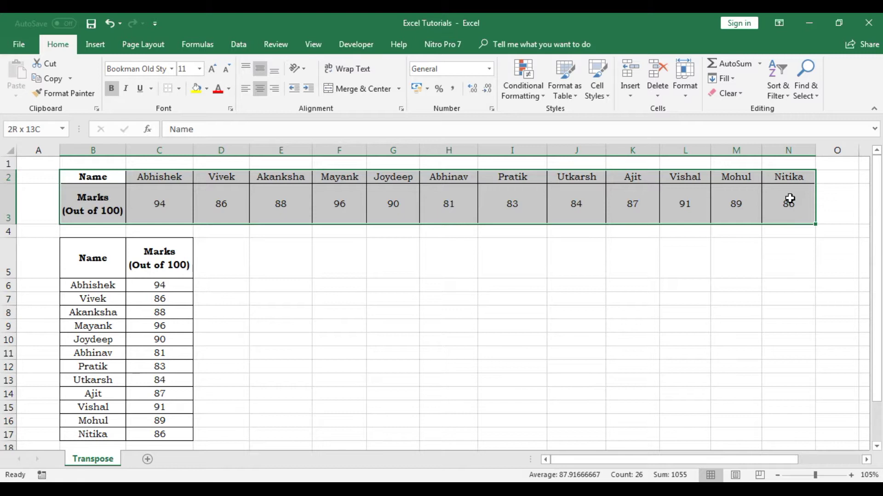
# Select the vertical table B5:C17 to compare it, then select cell H5
pyautogui.moveTo(72, 259); pyautogui.dragTo(147, 433)
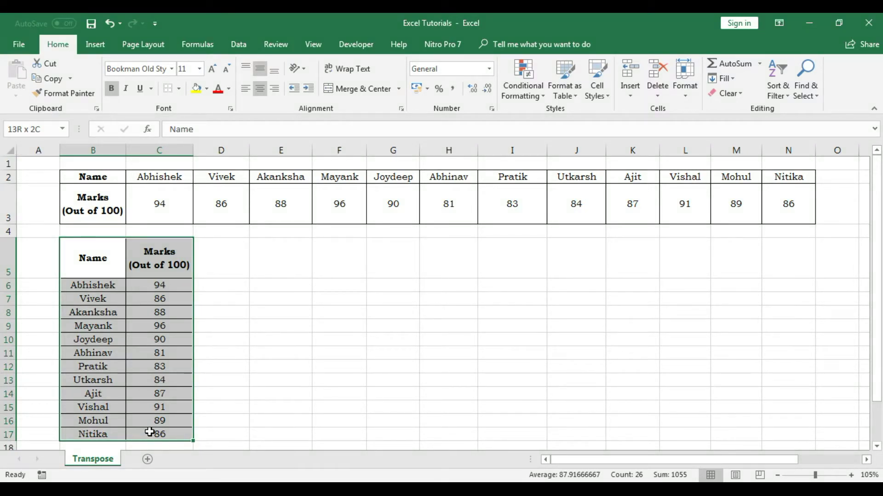
pyautogui.click(226, 364)
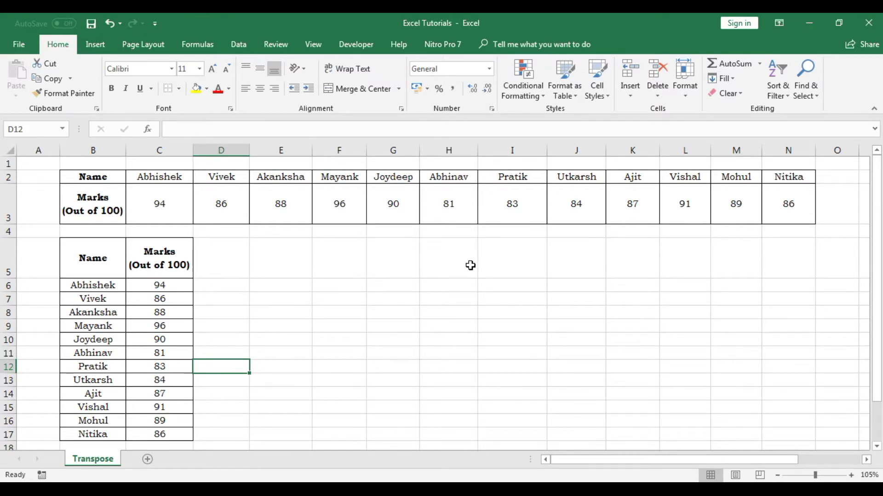
pyautogui.click(450, 272)
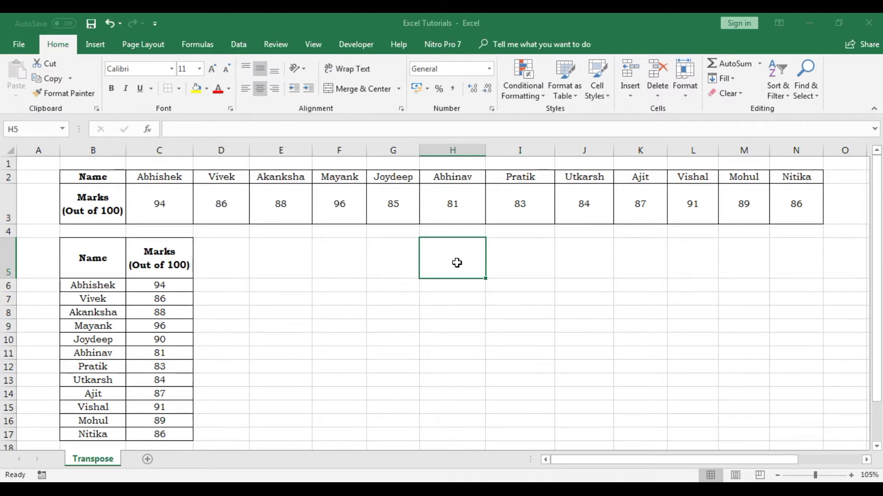
# Reselect the source table B2:N3, then select the empty range H5:I17 for the formula table
pyautogui.moveTo(88, 180)
pyautogui.mouseDown()
pyautogui.moveTo(90, 191)
pyautogui.moveTo(777, 188)
pyautogui.mouseUp()
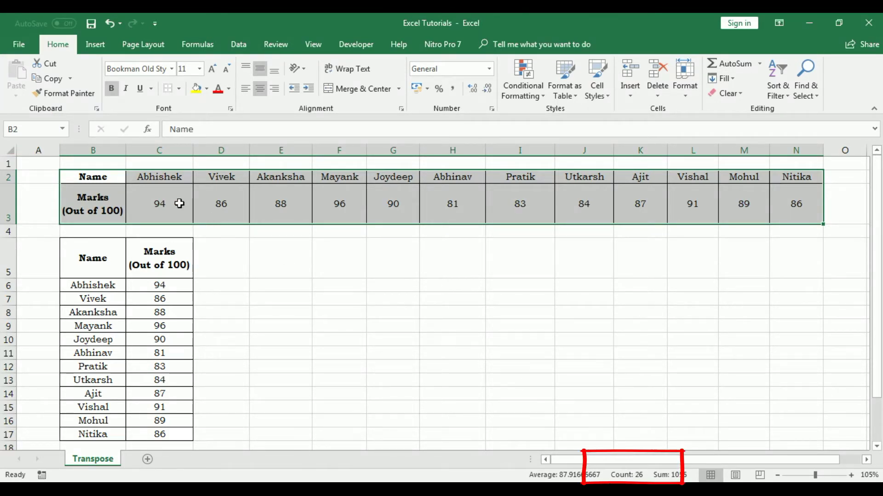
pyautogui.moveTo(116, 177)
pyautogui.mouseDown()
pyautogui.moveTo(466, 179)
pyautogui.moveTo(798, 201)
pyautogui.mouseUp()
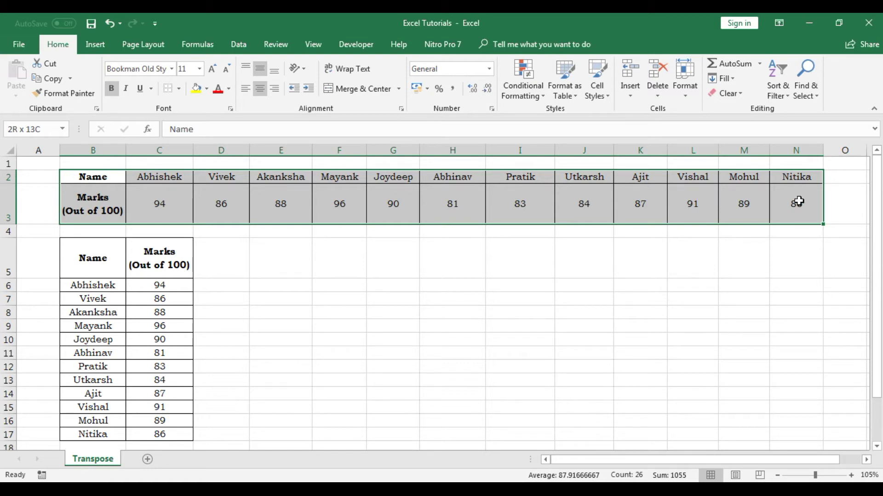
pyautogui.moveTo(465, 258)
pyautogui.mouseDown()
pyautogui.moveTo(500, 395)
pyautogui.moveTo(496, 430)
pyautogui.mouseUp()
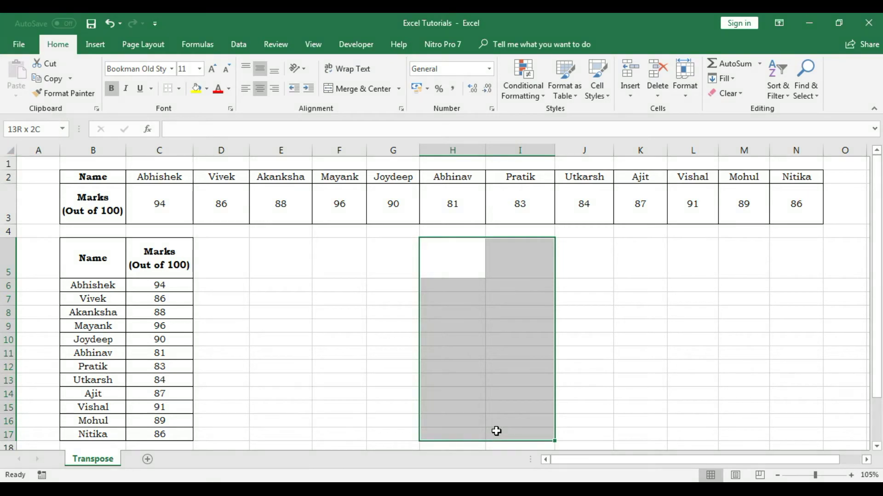
# Enter =TRANSPOSE(B2:N3) across H5:I17 as an array formula with Ctrl+Shift+Enter
pyautogui.click(195, 130)
pyautogui.write('=')
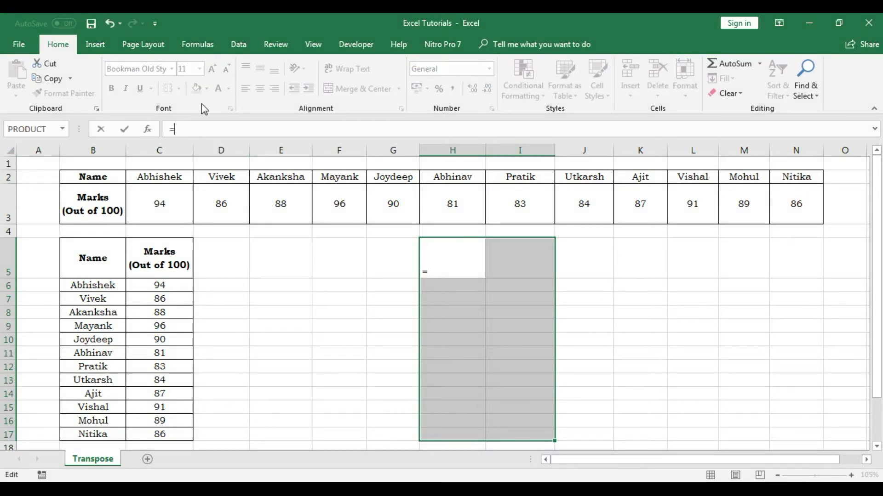
pyautogui.write('Transpose')
pyautogui.doubleClick(235, 155)
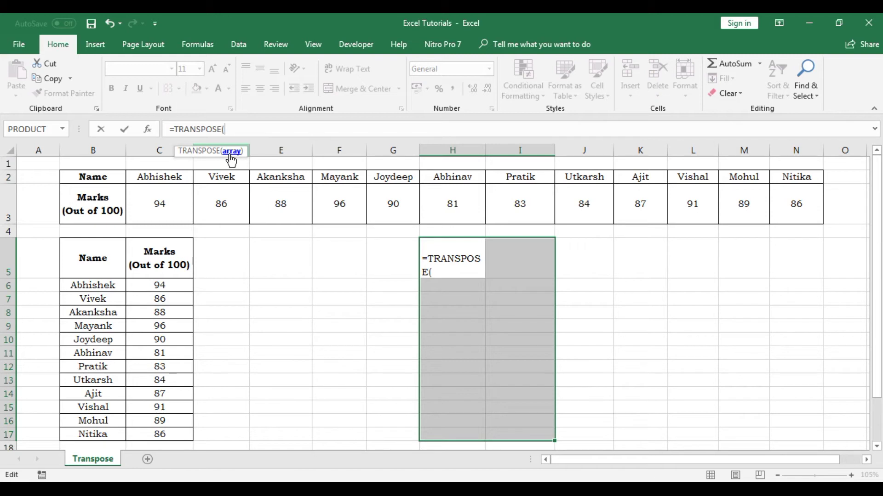
pyautogui.moveTo(102, 177); pyautogui.dragTo(795, 211)
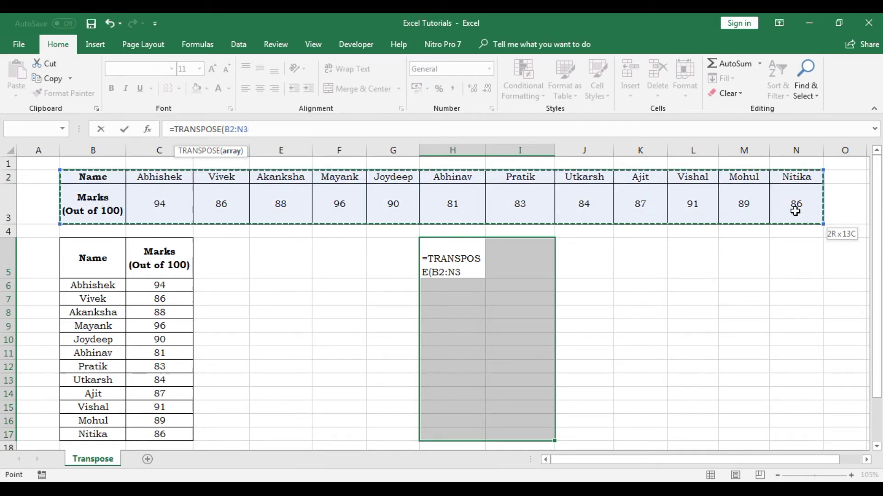
pyautogui.moveTo(795, 212); pyautogui.dragTo(796, 211)
pyautogui.write(')')
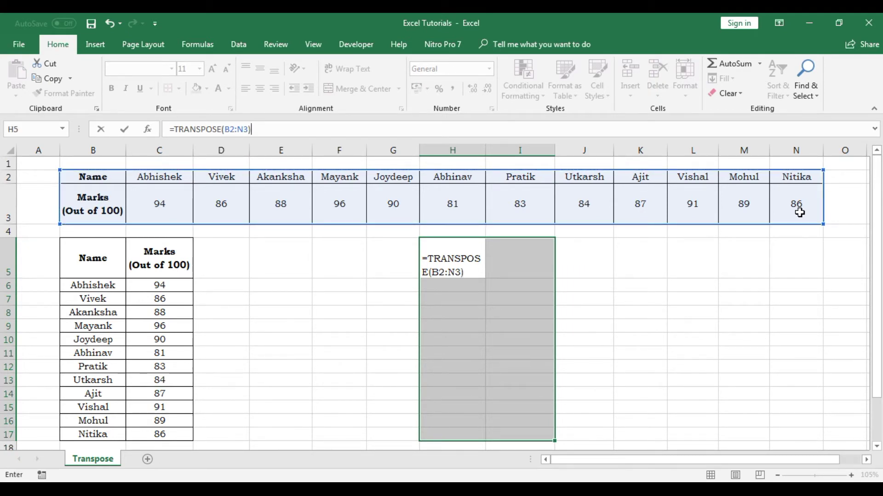
pyautogui.hotkey('ctrl', 'shift', 'Return')
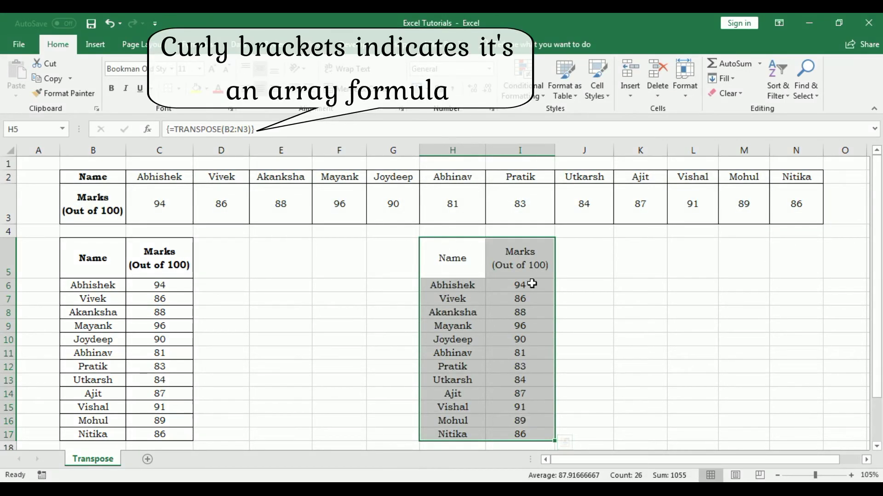
pyautogui.moveTo(452, 258); pyautogui.dragTo(542, 445)
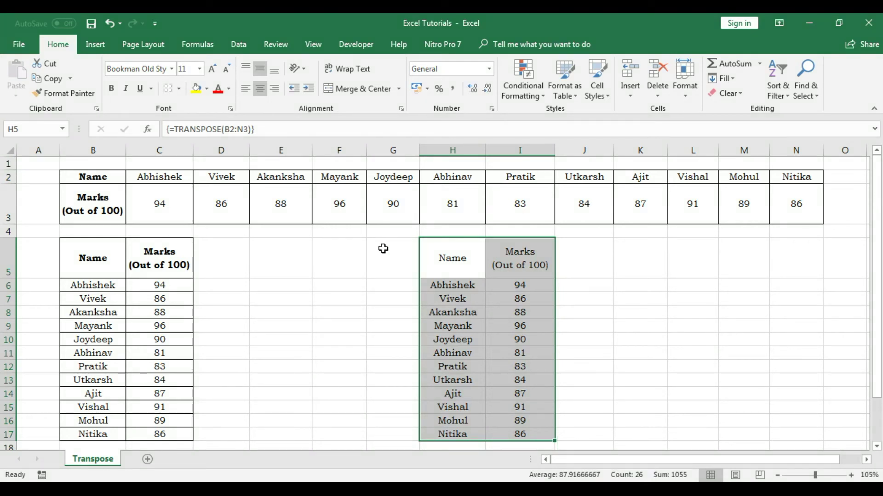
# Apply All Borders to the array table H5:I17 and check the result
pyautogui.click(179, 90)
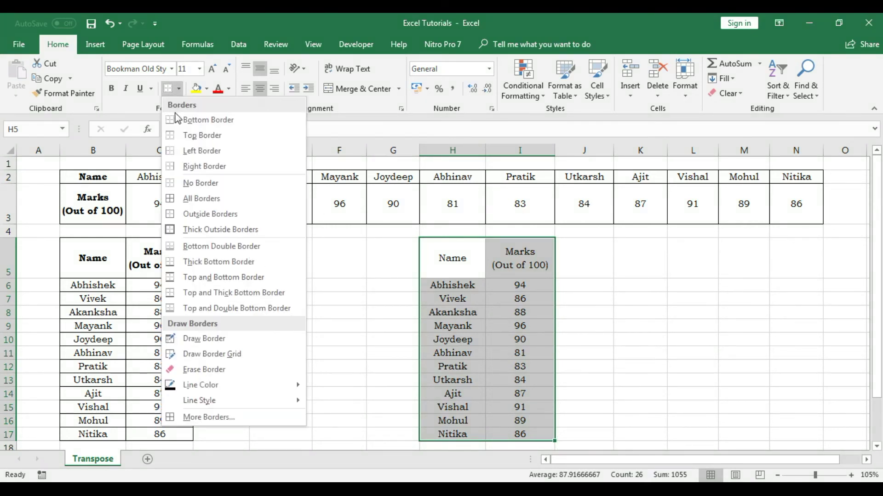
pyautogui.click(185, 200)
pyautogui.click(393, 272)
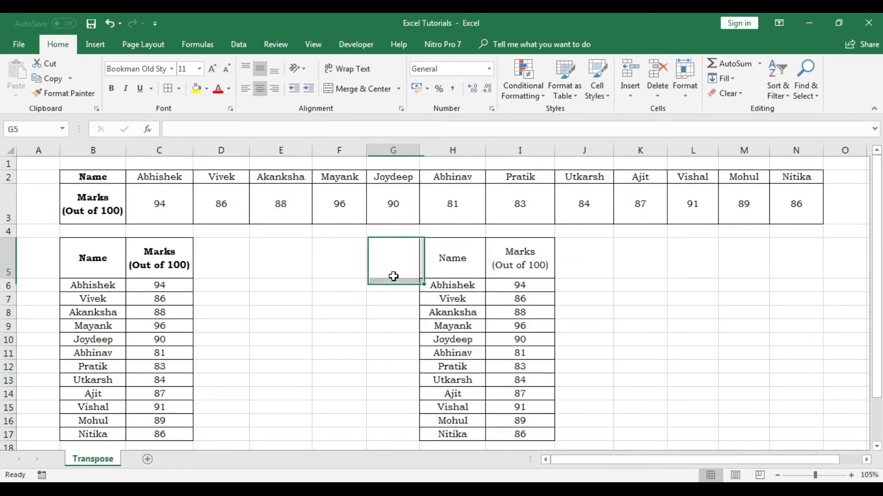
pyautogui.click(521, 341)
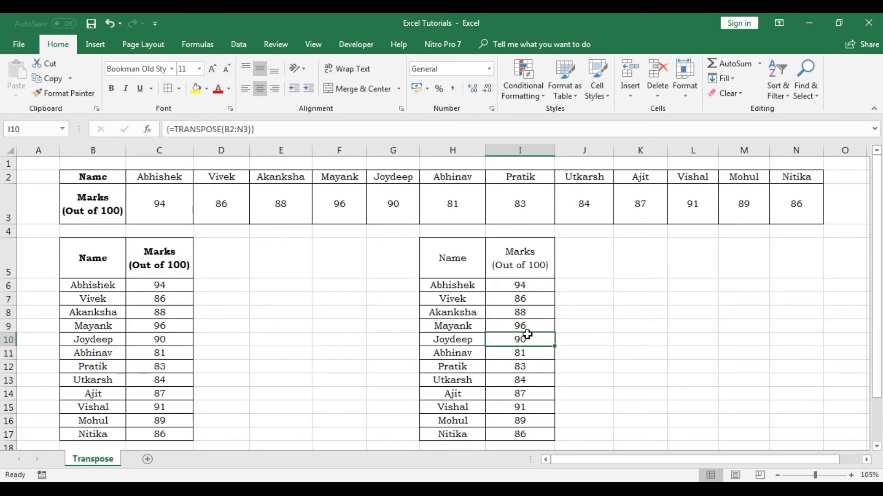
pyautogui.write('88')
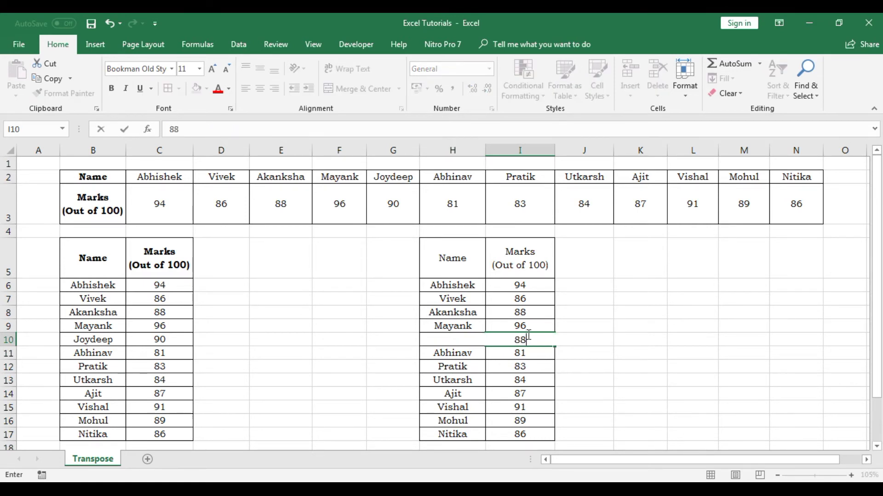
pyautogui.press('Return')
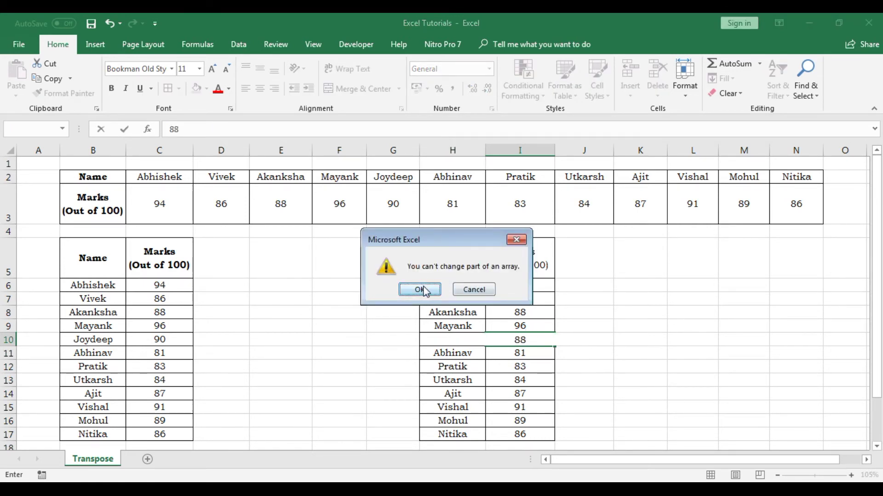
pyautogui.click(420, 290)
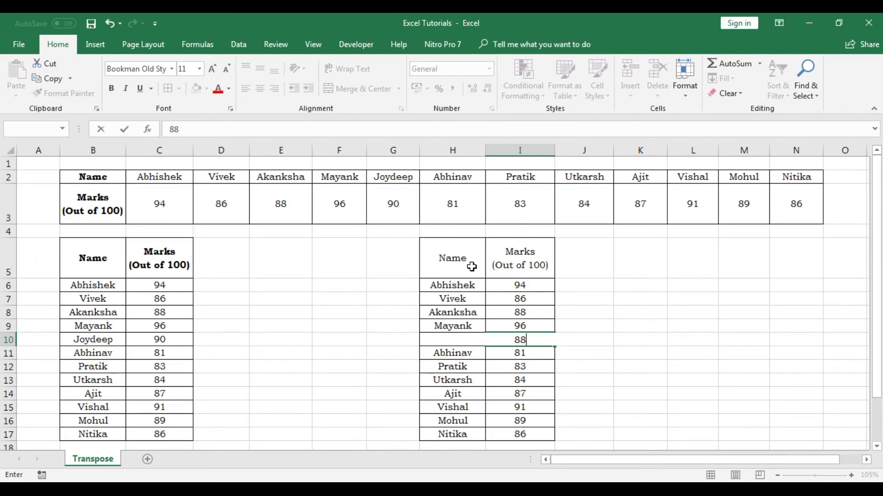
pyautogui.press('Return')
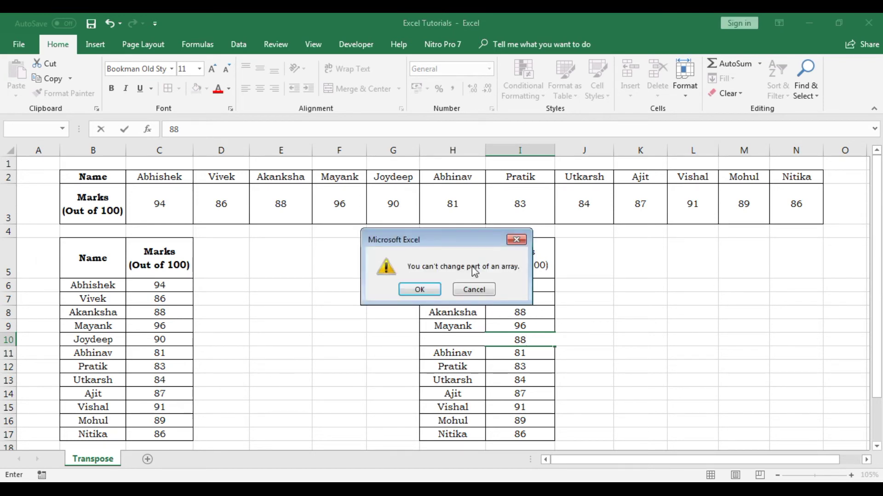
pyautogui.click(517, 239)
pyautogui.moveTo(467, 258); pyautogui.dragTo(525, 432)
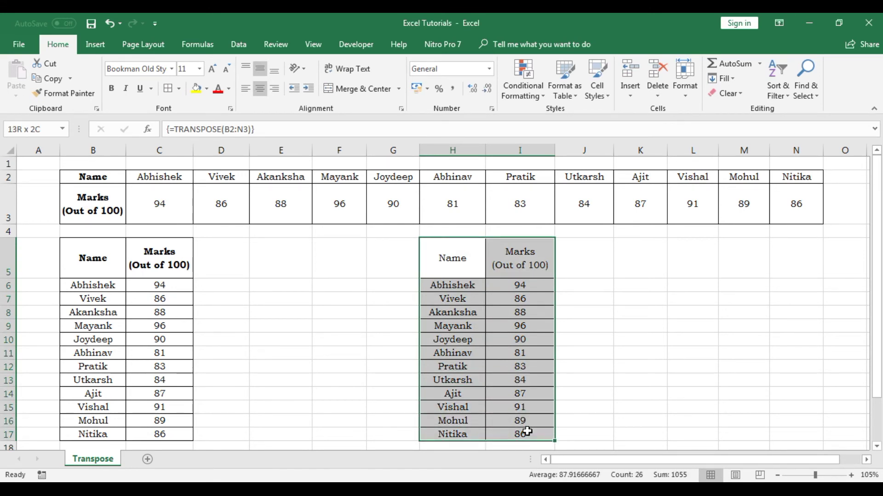
# Change Joydeep's mark in G3 to 94 so the array cell I10 updates
pyautogui.moveTo(527, 432); pyautogui.dragTo(528, 430)
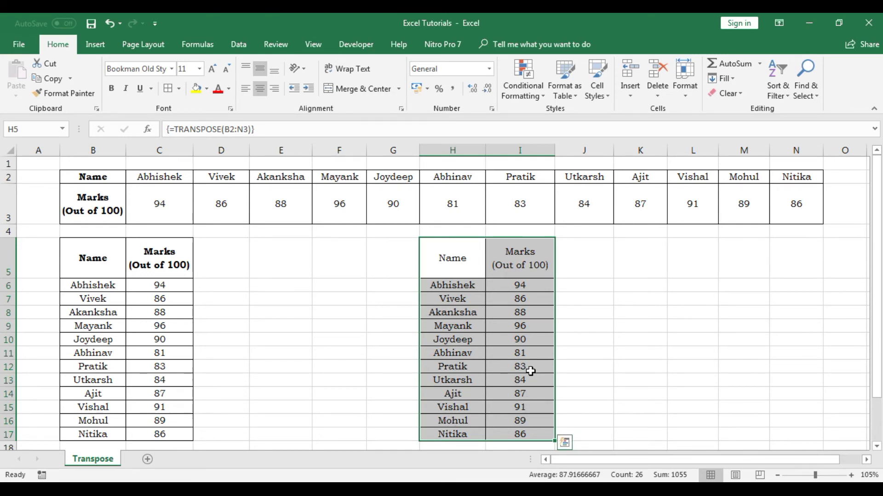
pyautogui.click(341, 311)
pyautogui.moveTo(88, 181)
pyautogui.mouseDown()
pyautogui.moveTo(91, 195)
pyautogui.moveTo(796, 207)
pyautogui.mouseUp()
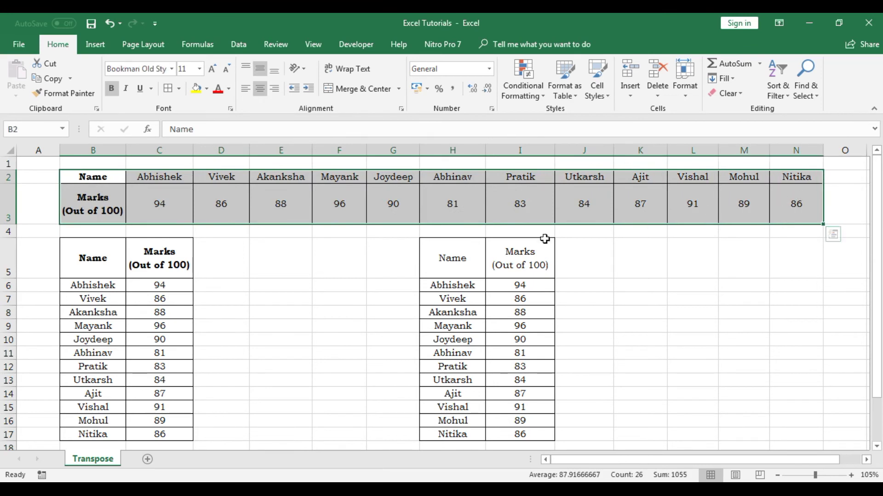
pyautogui.click(359, 272)
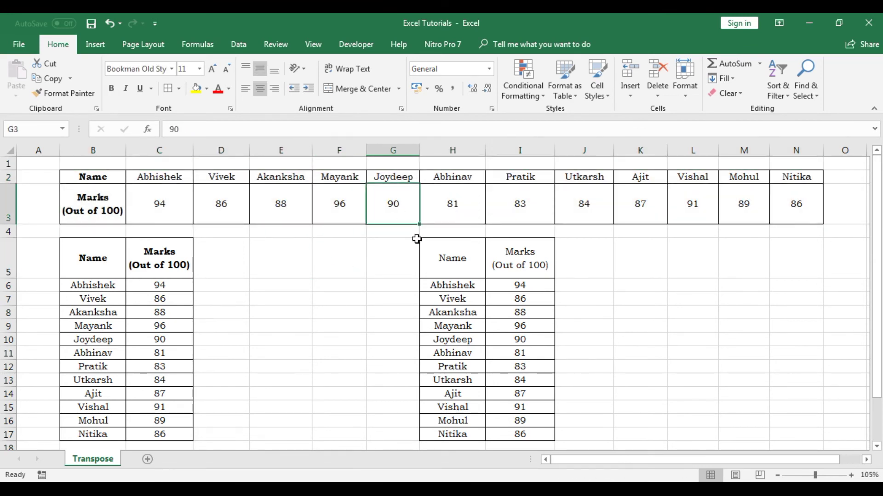
pyautogui.write('94')
pyautogui.click(570, 400)
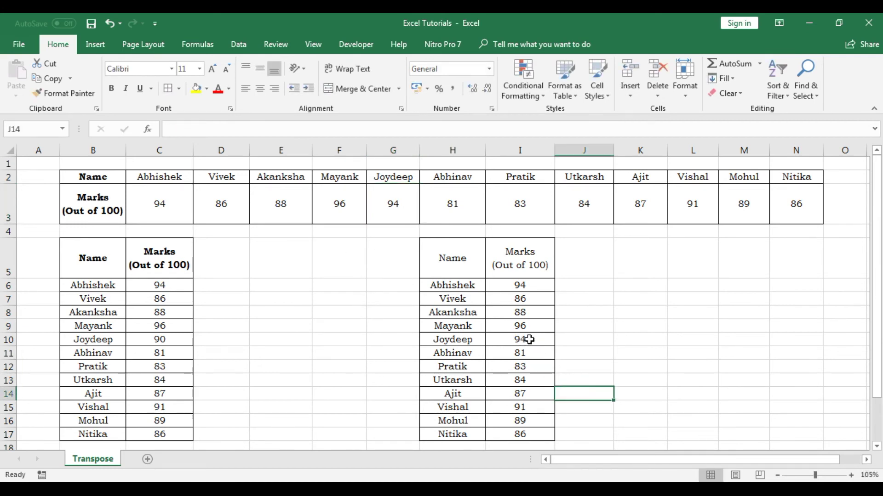
# Fill I10 and G3 yellow, and confirm the pasted copy C10 still shows 90
pyautogui.click(520, 339)
pyautogui.click(197, 88)
pyautogui.click(386, 216)
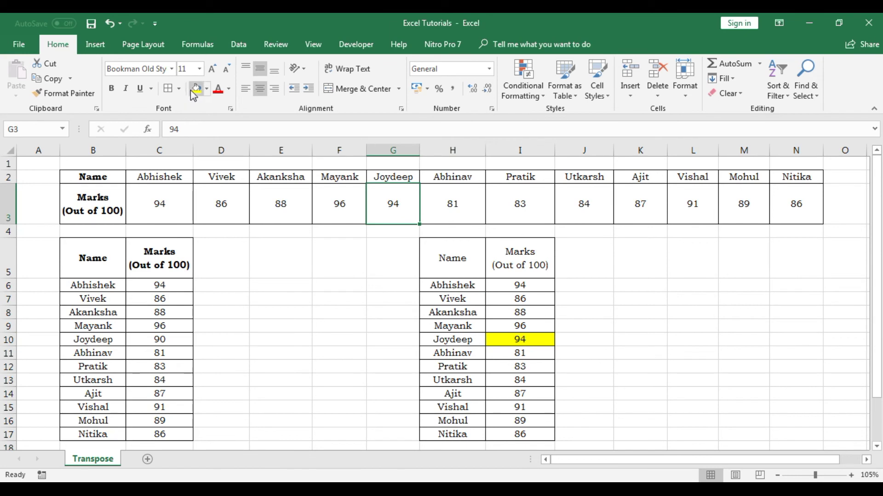
pyautogui.click(197, 88)
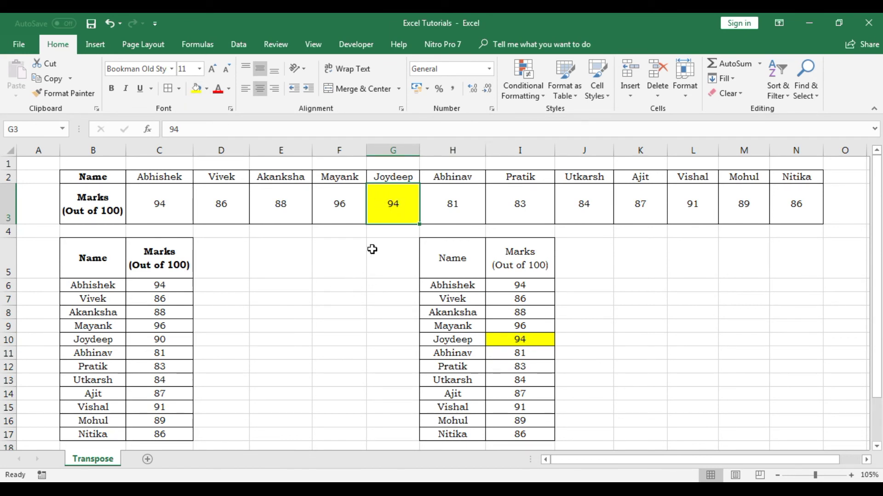
pyautogui.click(149, 337)
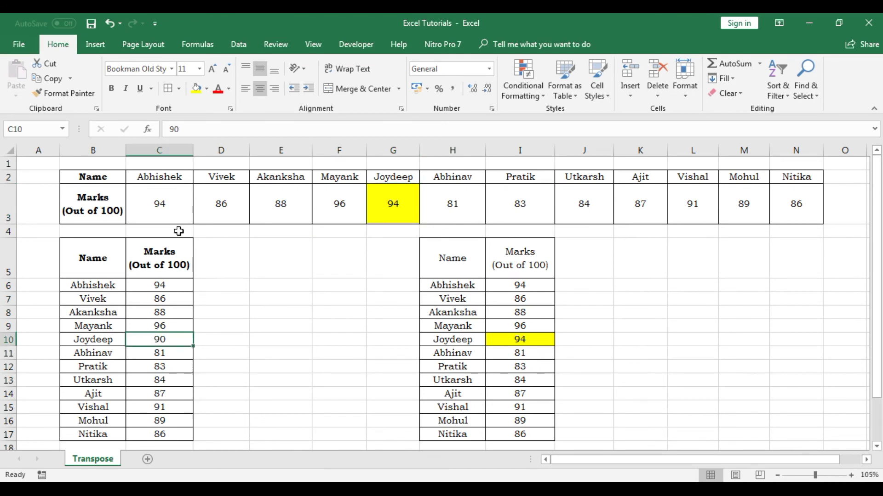